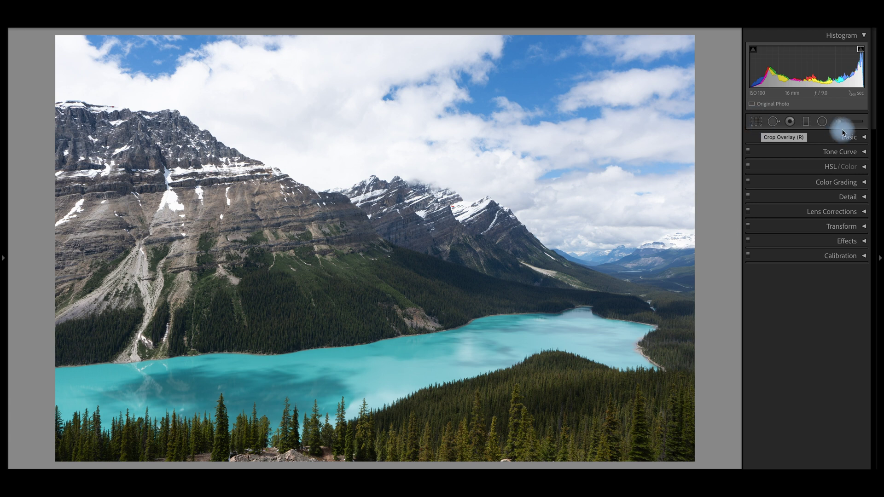
# Step: Crop the lake photo inward from the bottom-left and top-right corners, then commit the crop
pyautogui.click(755, 121)
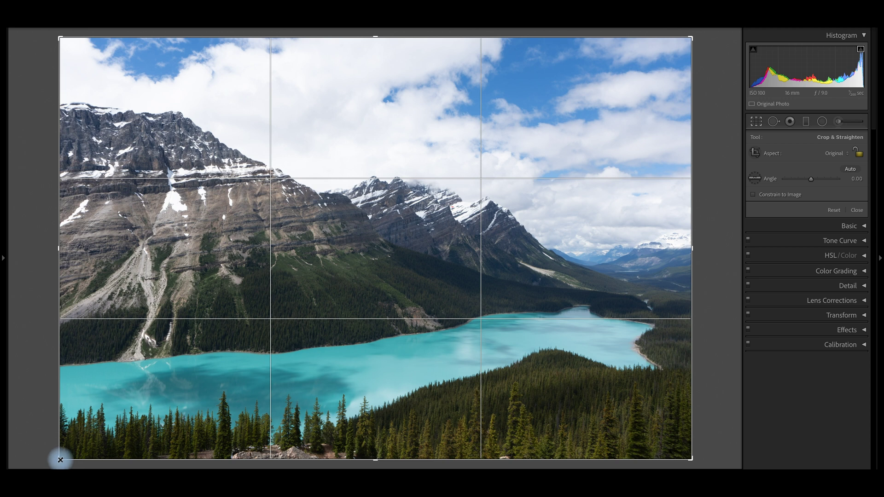
pyautogui.moveTo(60, 460); pyautogui.dragTo(78, 449)
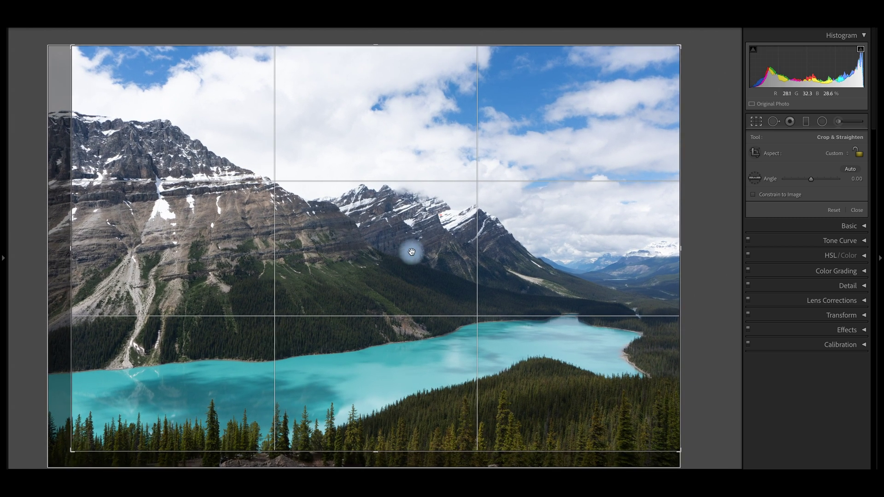
pyautogui.moveTo(680, 45); pyautogui.dragTo(672, 47)
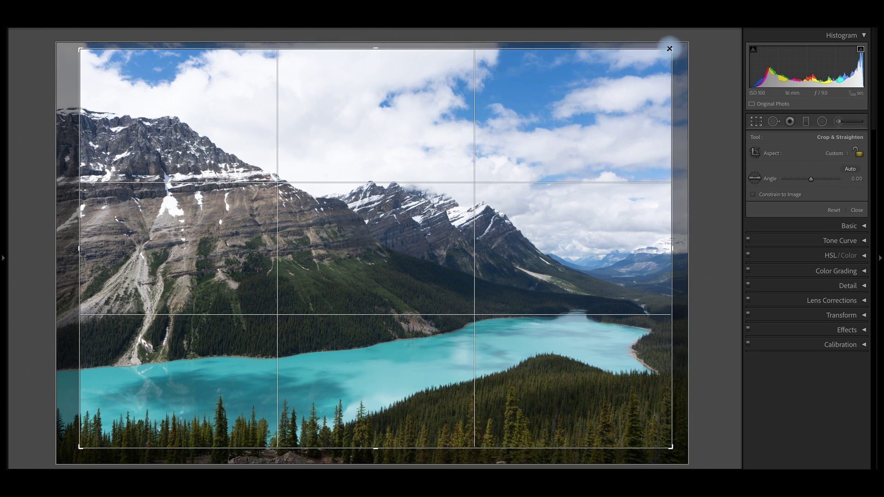
pyautogui.moveTo(670, 49); pyautogui.dragTo(669, 48)
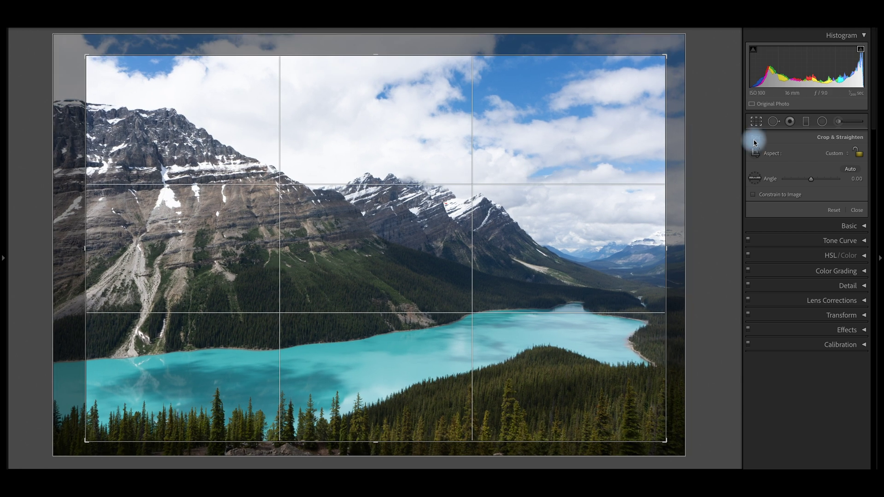
pyautogui.click(756, 121)
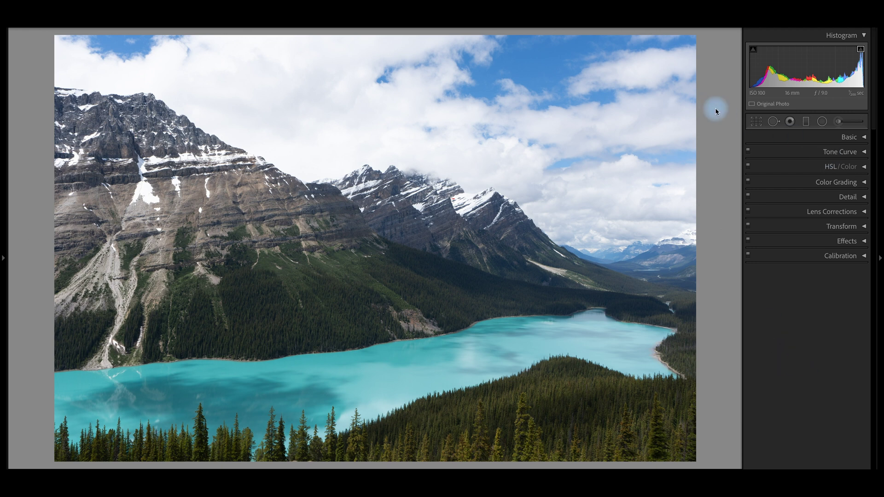
# Step: In Lens Corrections, compare Enable Profile Corrections off and on, leaving it enabled
pyautogui.click(856, 211)
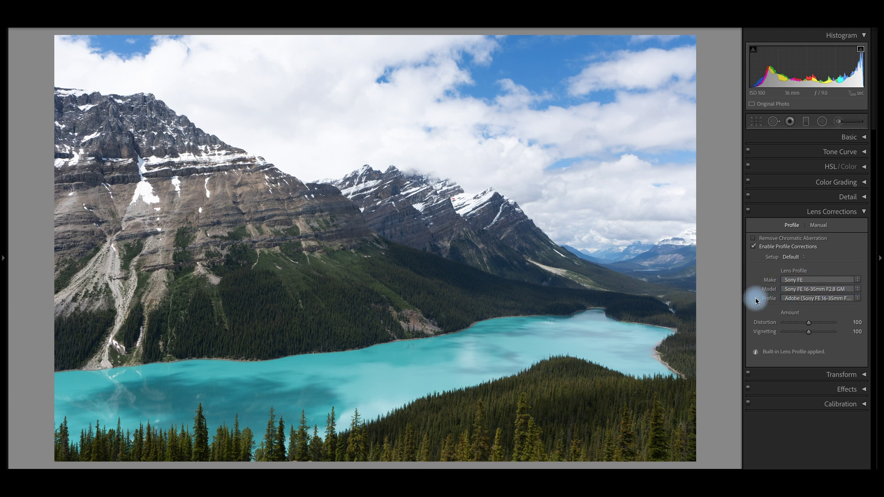
pyautogui.click(753, 249)
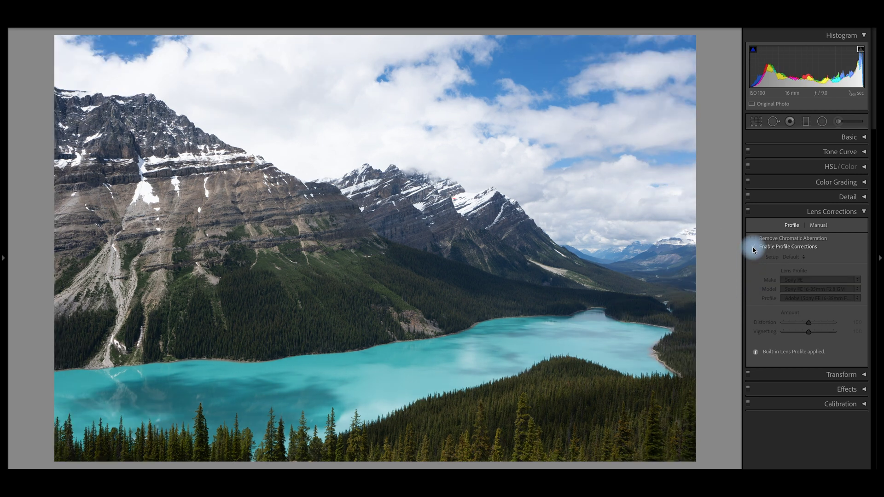
pyautogui.click(753, 249)
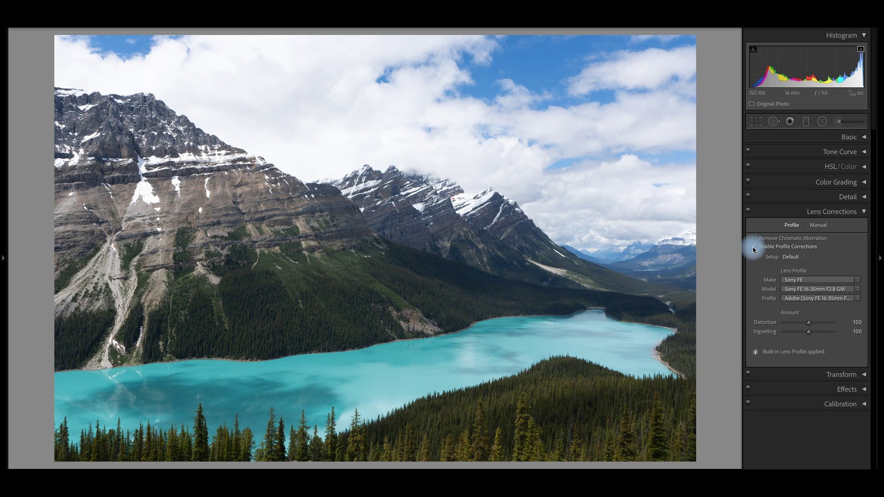
pyautogui.click(753, 248)
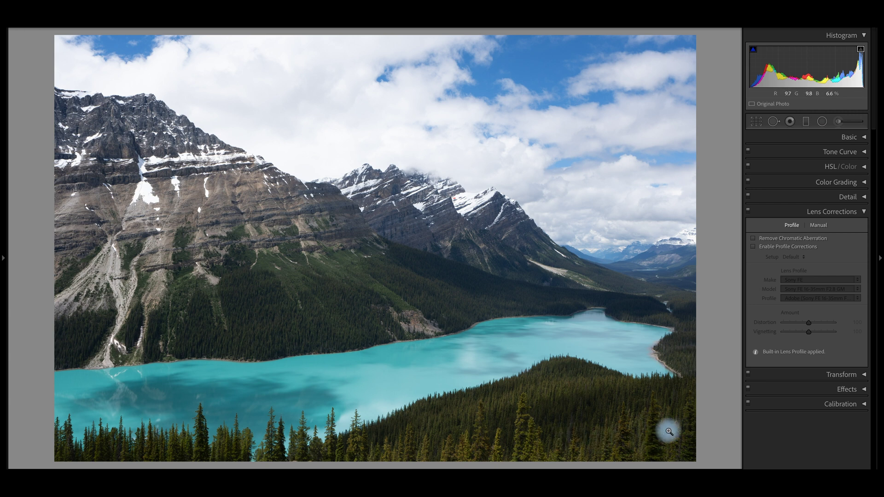
pyautogui.click(754, 250)
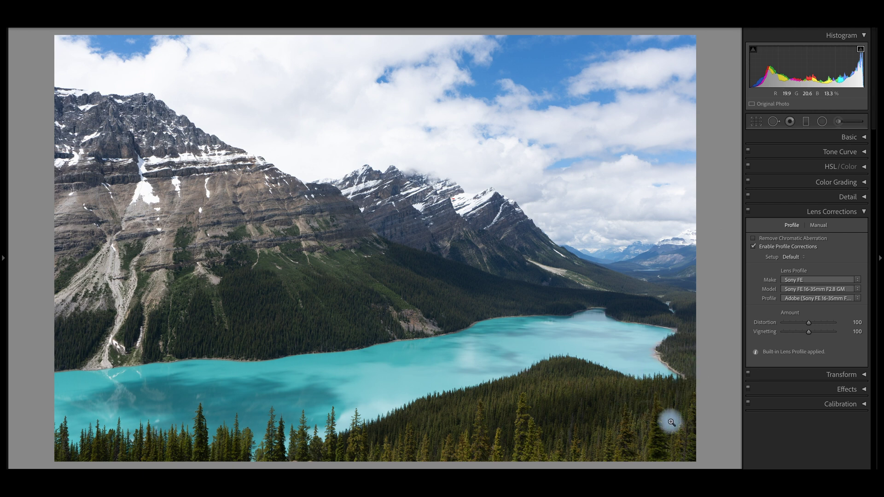
pyautogui.click(754, 249)
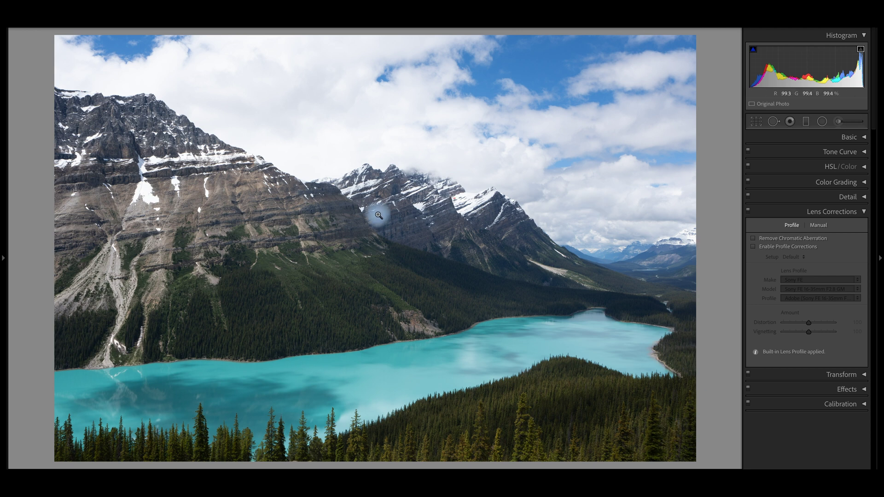
pyautogui.click(754, 247)
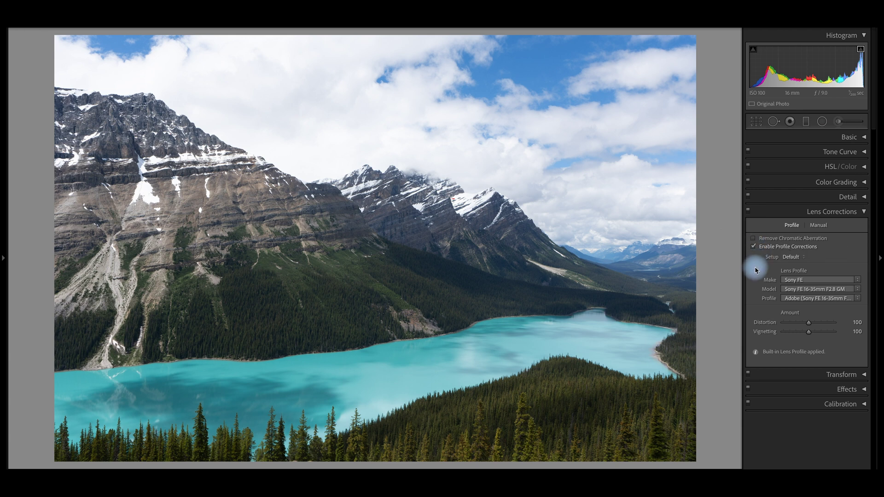
# Step: Enable Remove Chromatic Aberration in the Lens Corrections Profile settings
pyautogui.click(754, 239)
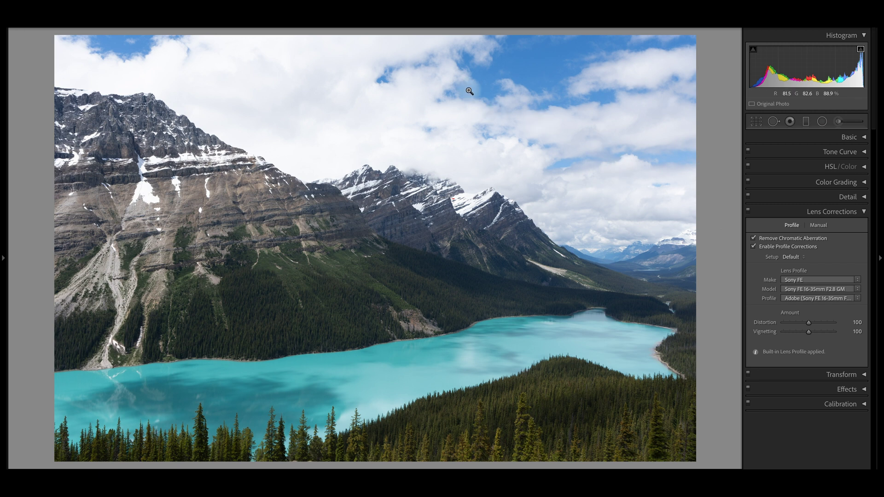
pyautogui.click(866, 214)
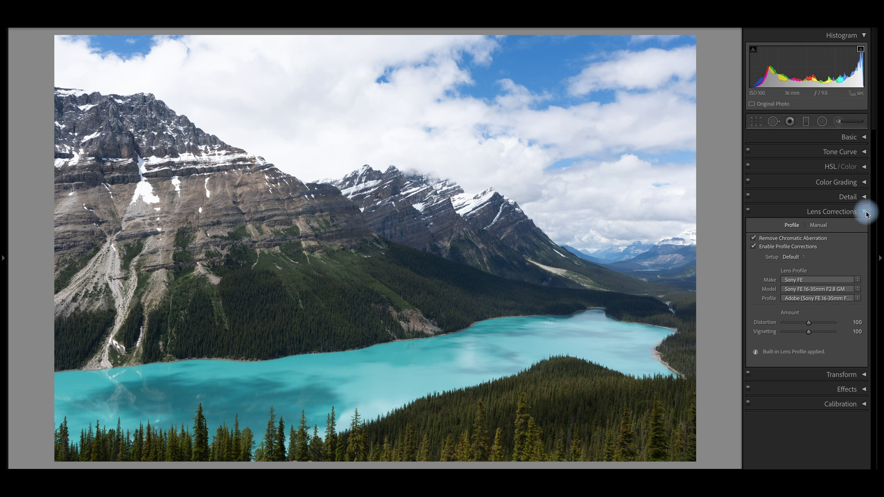
# Step: Switch from Lens Corrections to the Detail panel and Alt-drag Masking to show the all-white mask preview
pyautogui.click(865, 212)
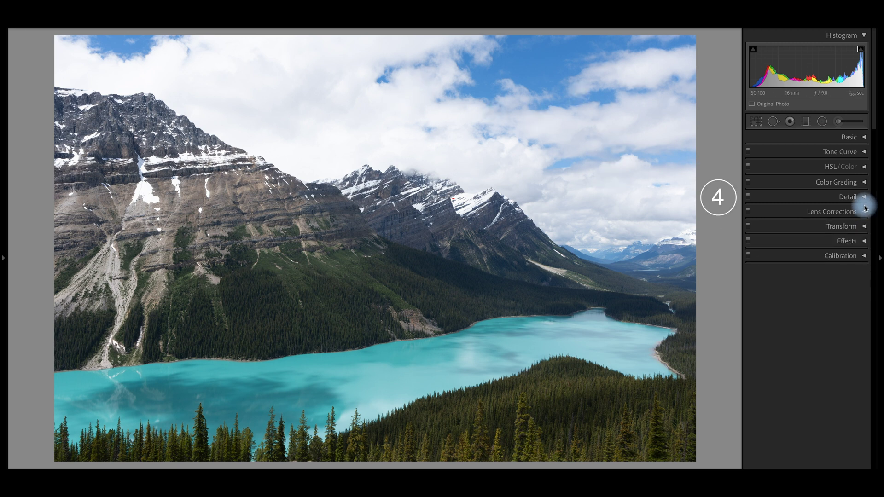
pyautogui.click(864, 198)
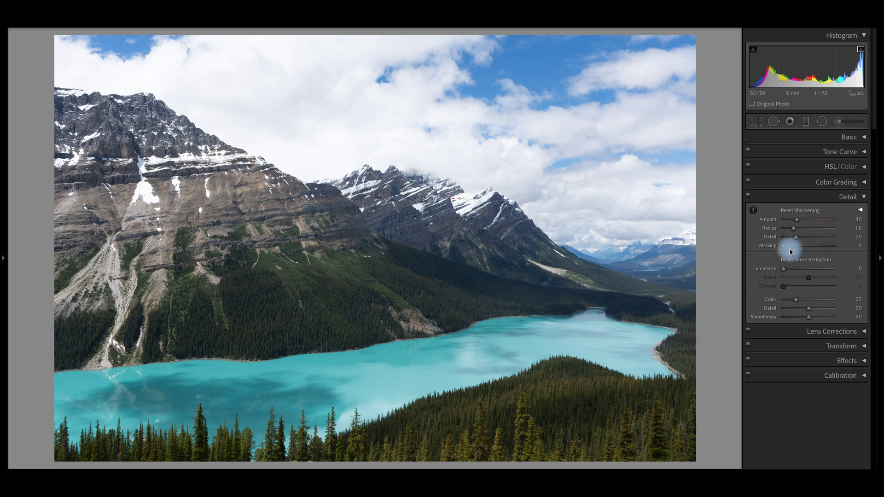
pyautogui.press('alt')
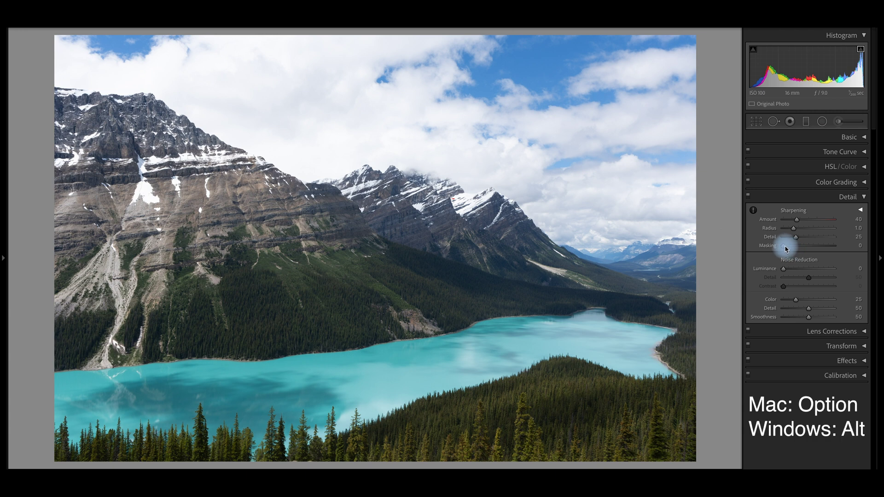
pyautogui.press('alt')
pyautogui.press('alt')
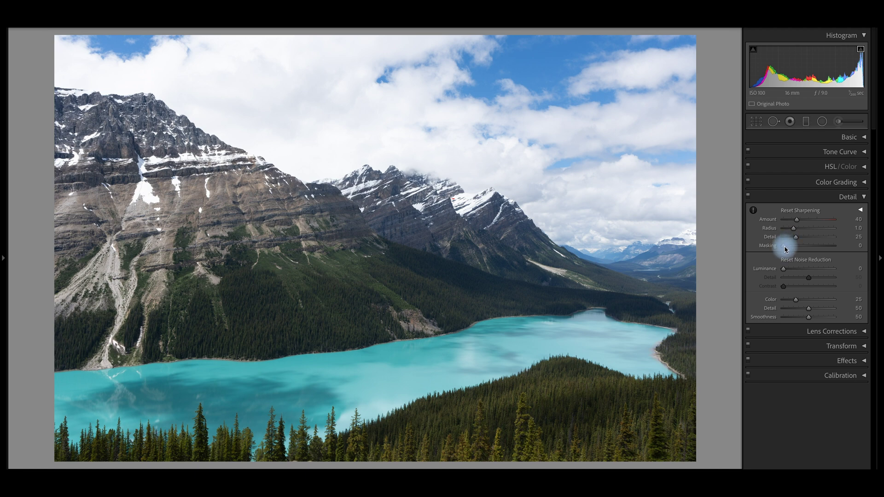
pyautogui.moveTo(785, 248); pyautogui.dragTo(783, 249)
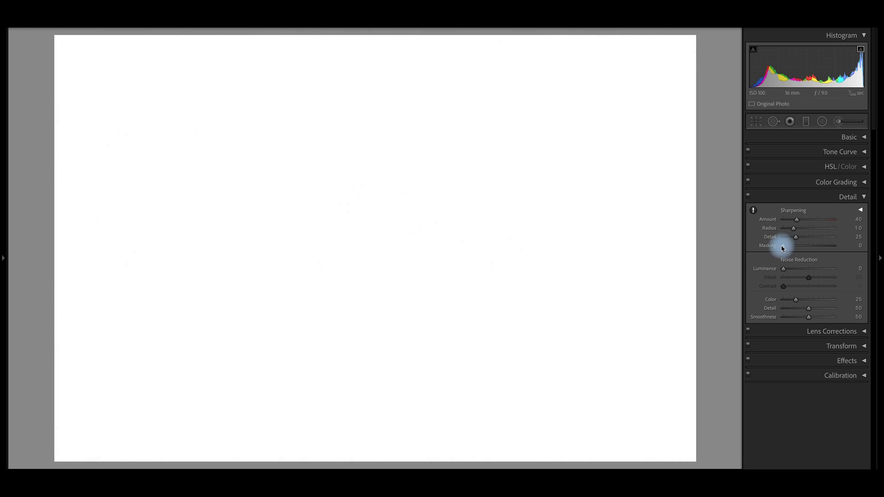
# Step: Set sharpening Masking to 90 while previewing the edge mask, and Amount to 40
pyautogui.moveTo(783, 249); pyautogui.dragTo(824, 253)
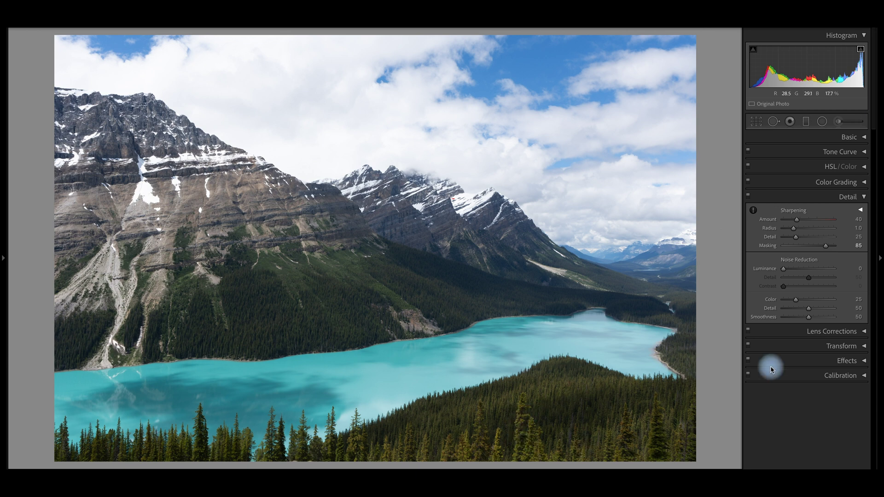
pyautogui.moveTo(825, 247); pyautogui.dragTo(830, 247)
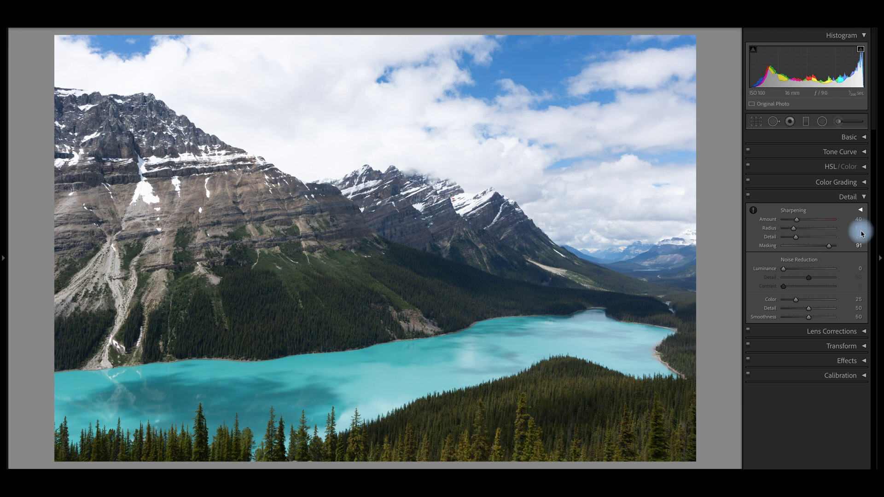
pyautogui.moveTo(831, 249); pyautogui.dragTo(832, 249)
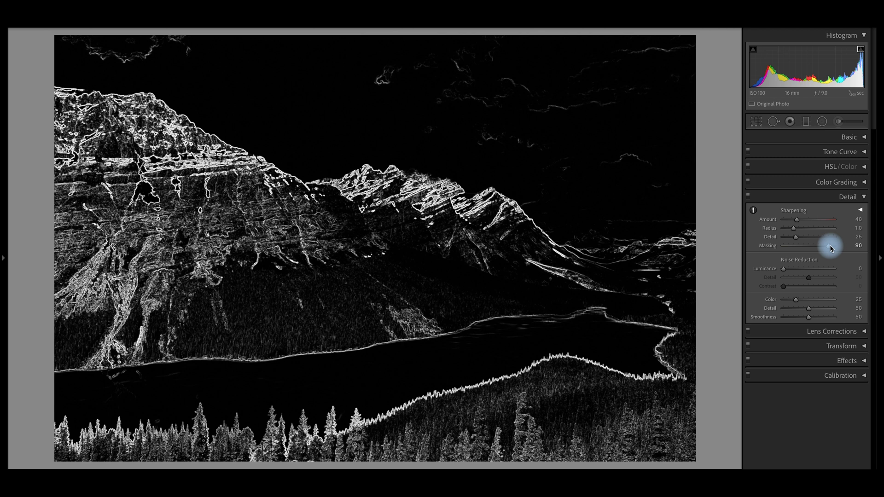
pyautogui.moveTo(831, 249); pyautogui.dragTo(830, 248)
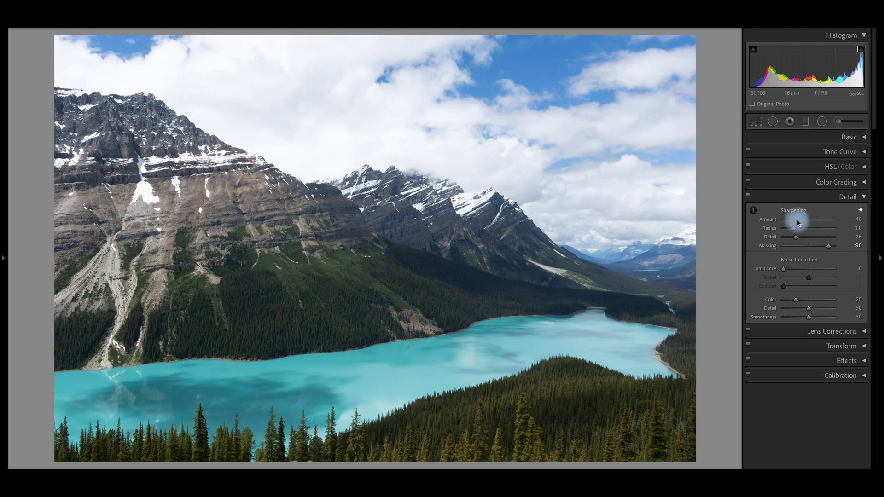
pyautogui.moveTo(798, 223); pyautogui.dragTo(799, 223)
pyautogui.moveTo(798, 220); pyautogui.dragTo(797, 221)
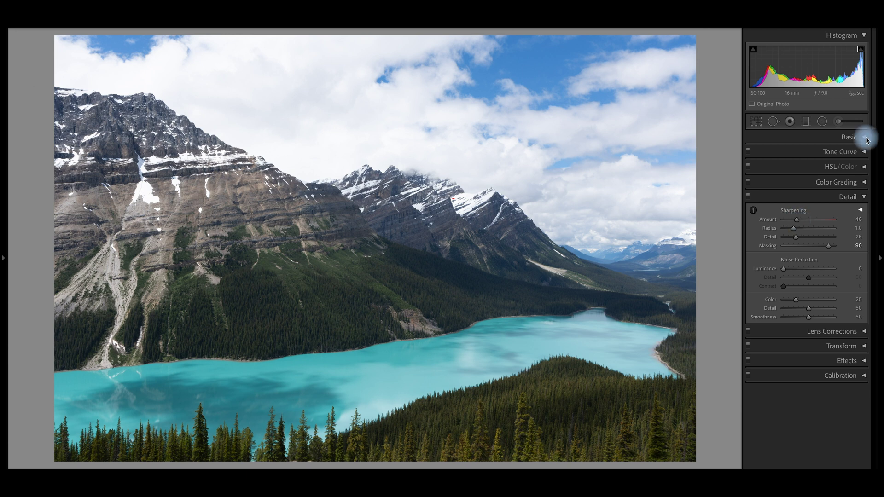
# Step: In the Basic panel, try the Adobe Landscape, Portrait, Standard and Vivid profiles
pyautogui.click(865, 198)
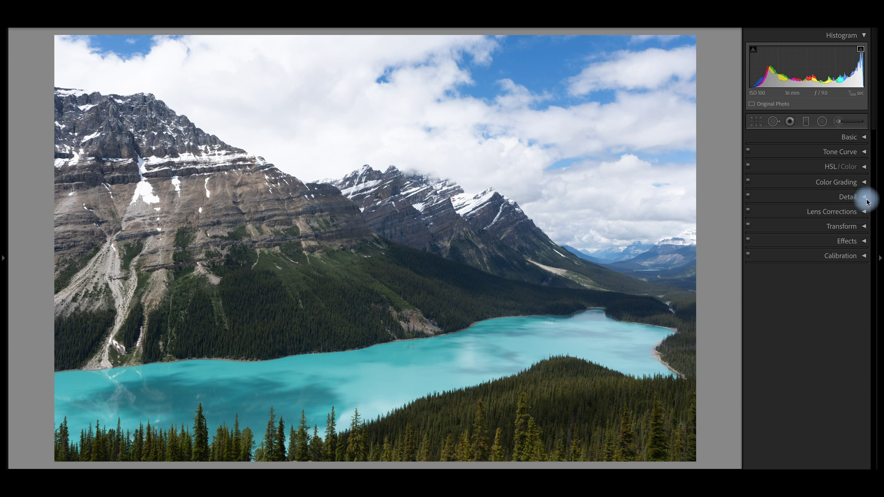
pyautogui.click(865, 137)
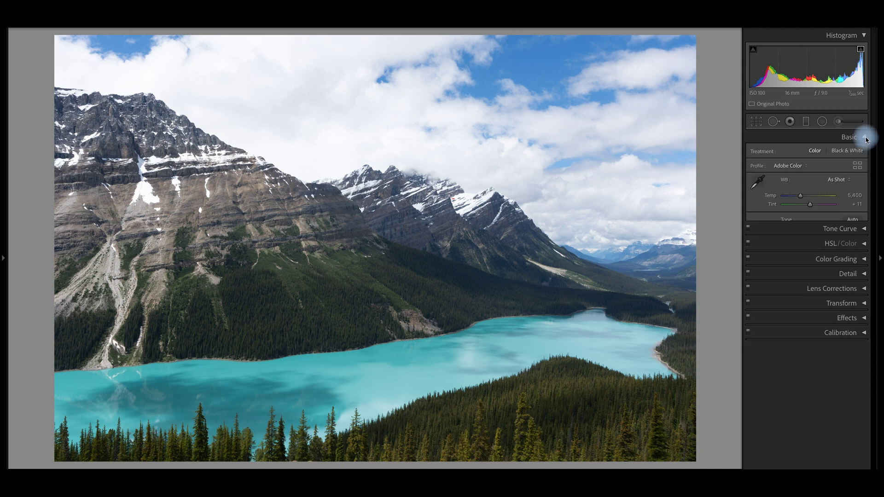
pyautogui.click(792, 168)
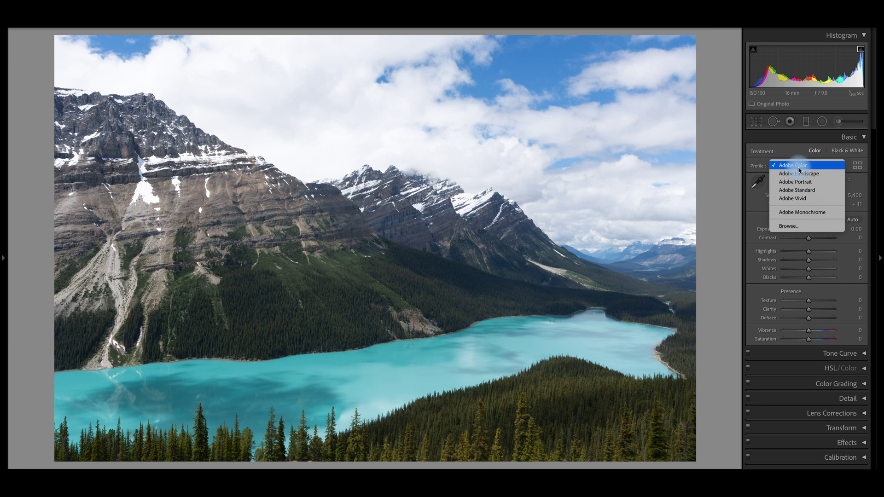
pyautogui.click(799, 174)
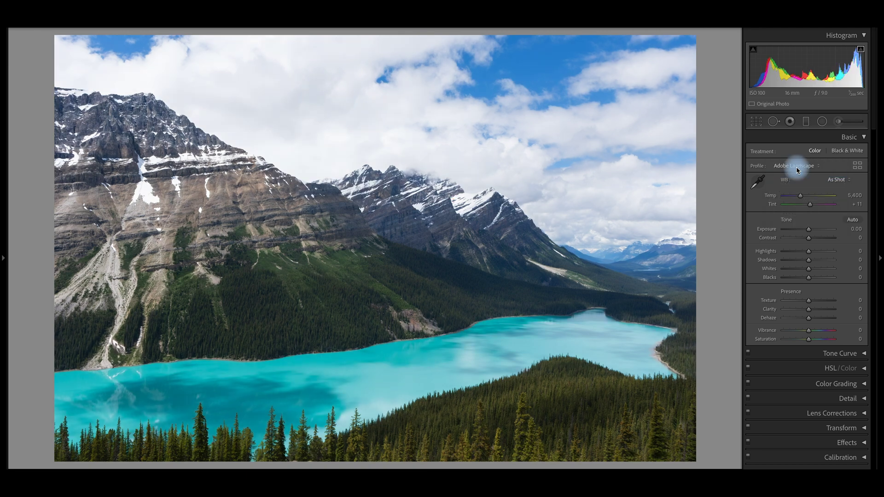
pyautogui.click(795, 167)
pyautogui.click(797, 174)
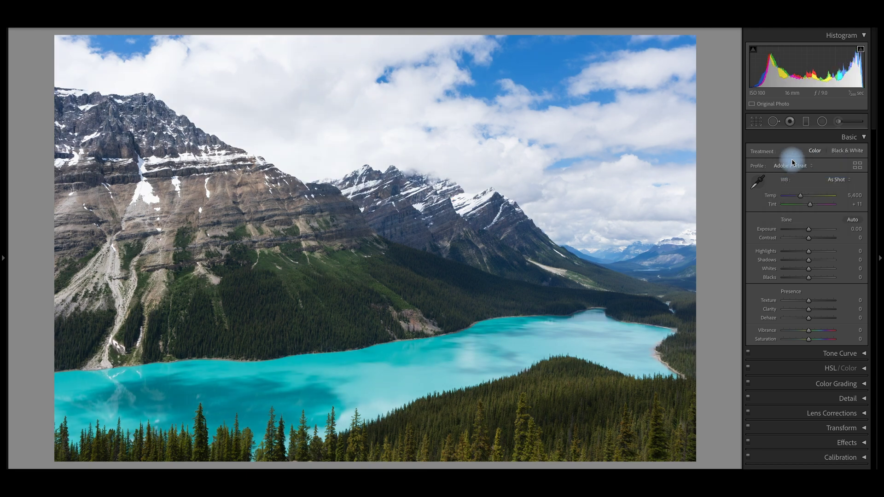
pyautogui.click(794, 165)
pyautogui.click(796, 174)
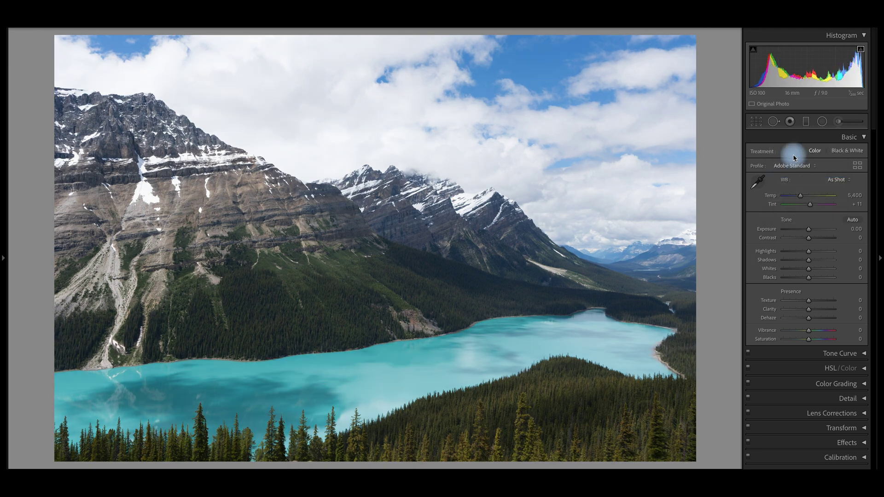
pyautogui.click(794, 164)
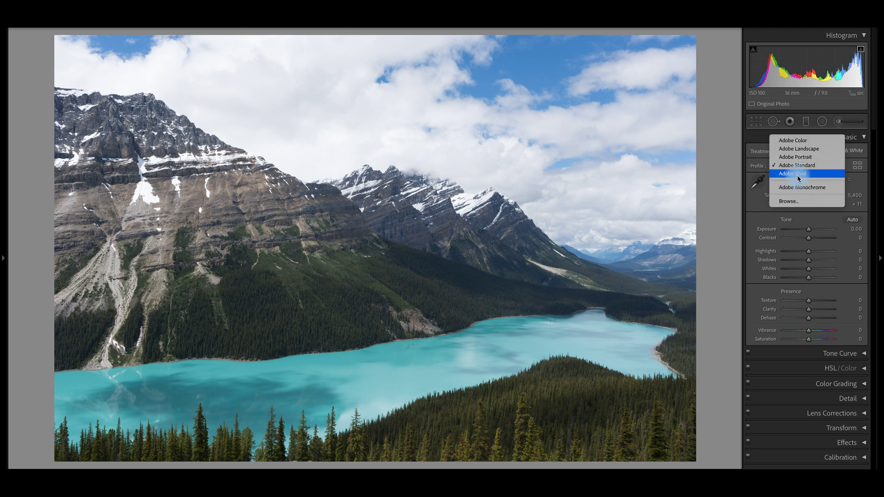
pyautogui.click(799, 178)
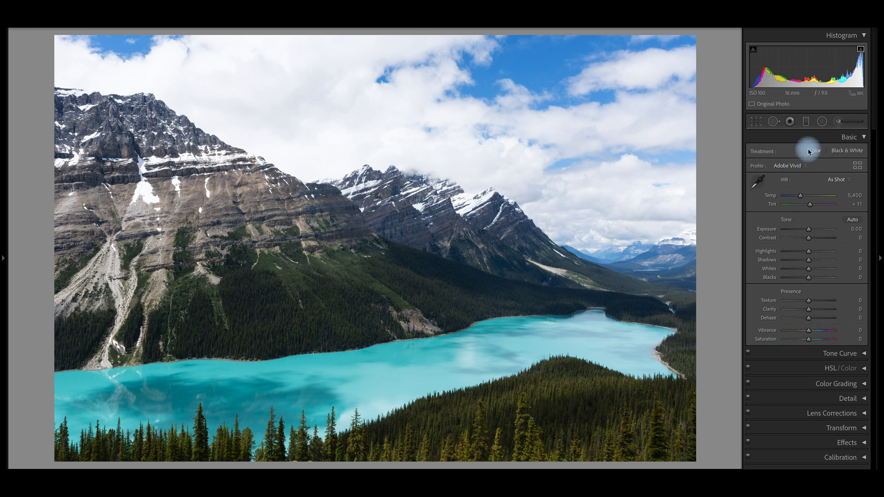
# Step: Compare Adobe Portrait, Landscape and Color again, then settle on Adobe Standard
pyautogui.click(793, 168)
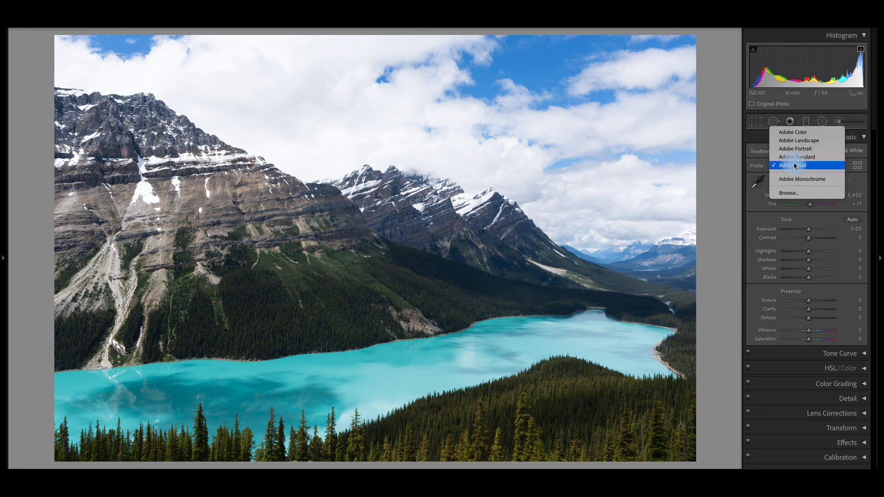
pyautogui.click(793, 148)
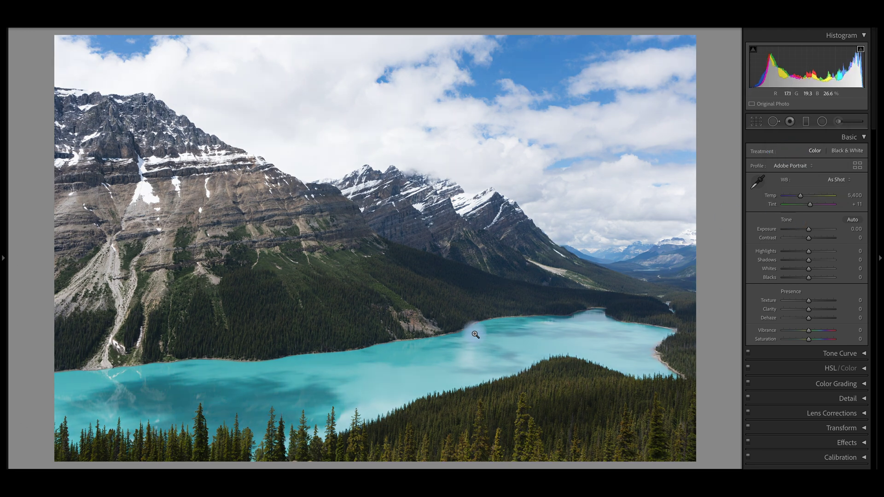
pyautogui.click(801, 168)
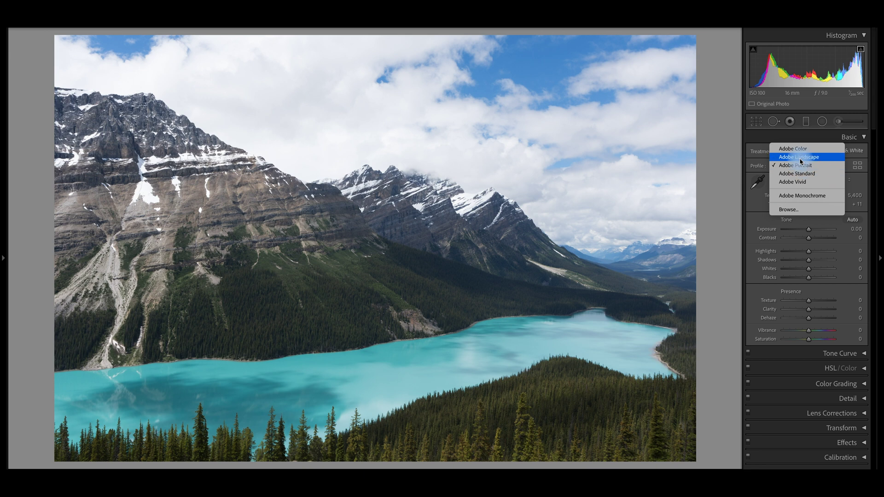
pyautogui.click(800, 157)
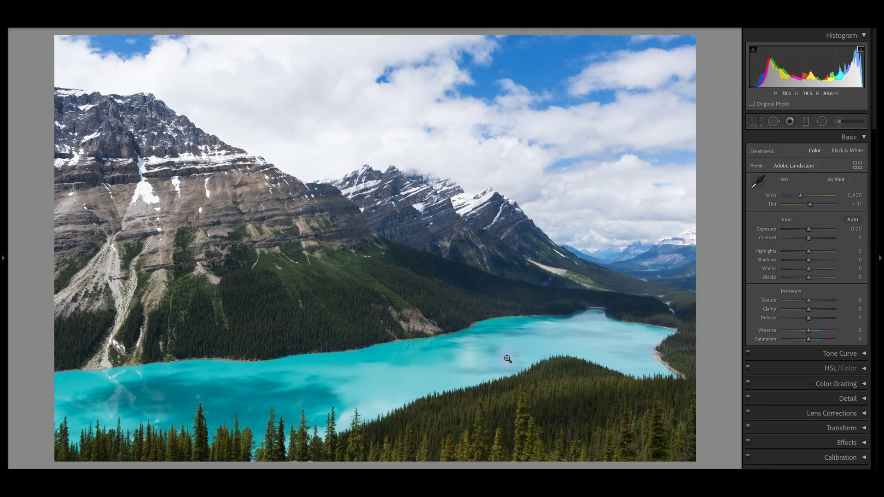
pyautogui.click(805, 167)
pyautogui.click(804, 166)
pyautogui.click(803, 167)
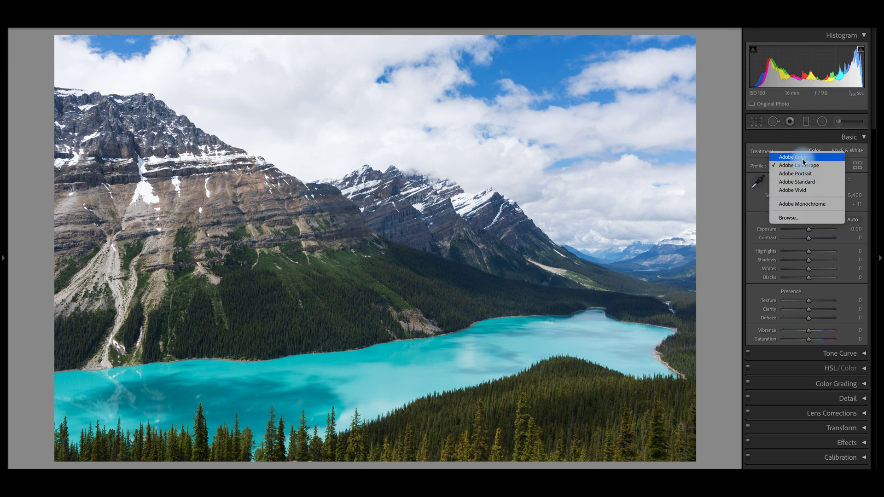
pyautogui.click(803, 157)
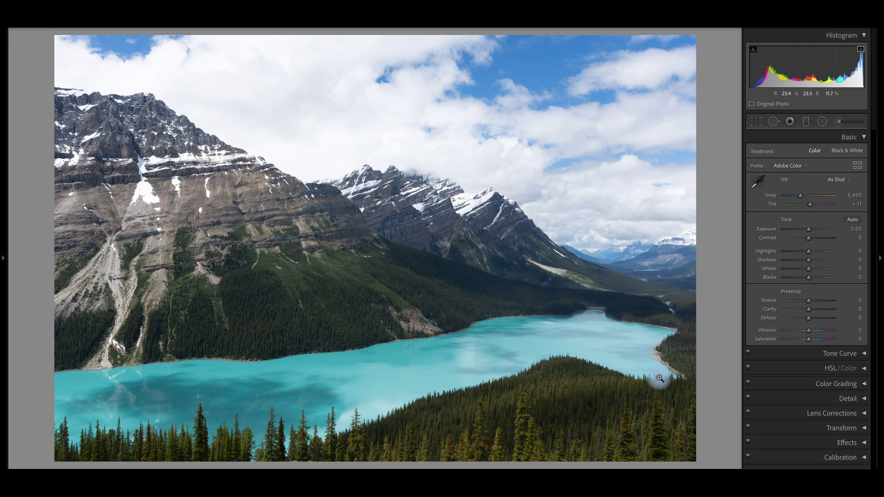
pyautogui.click(797, 167)
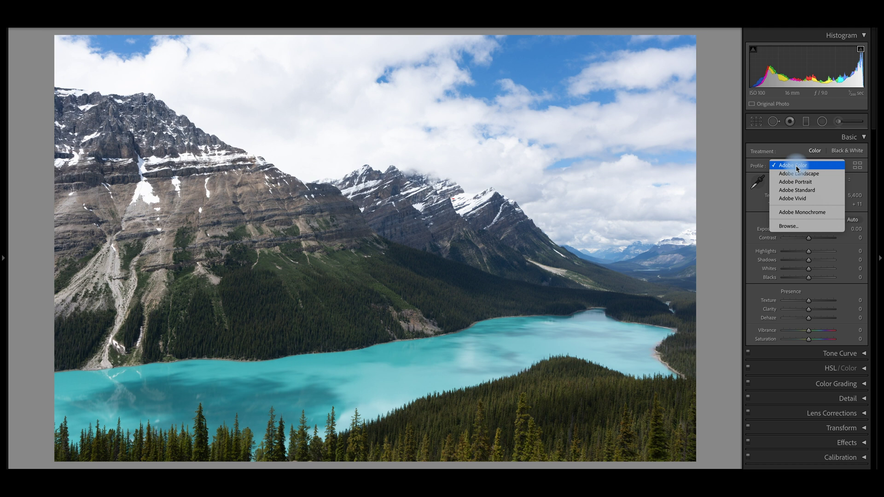
pyautogui.click(800, 191)
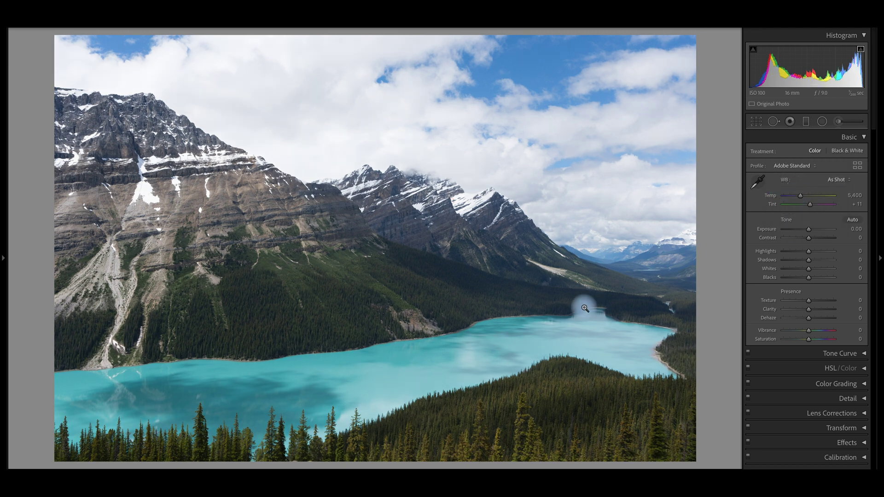